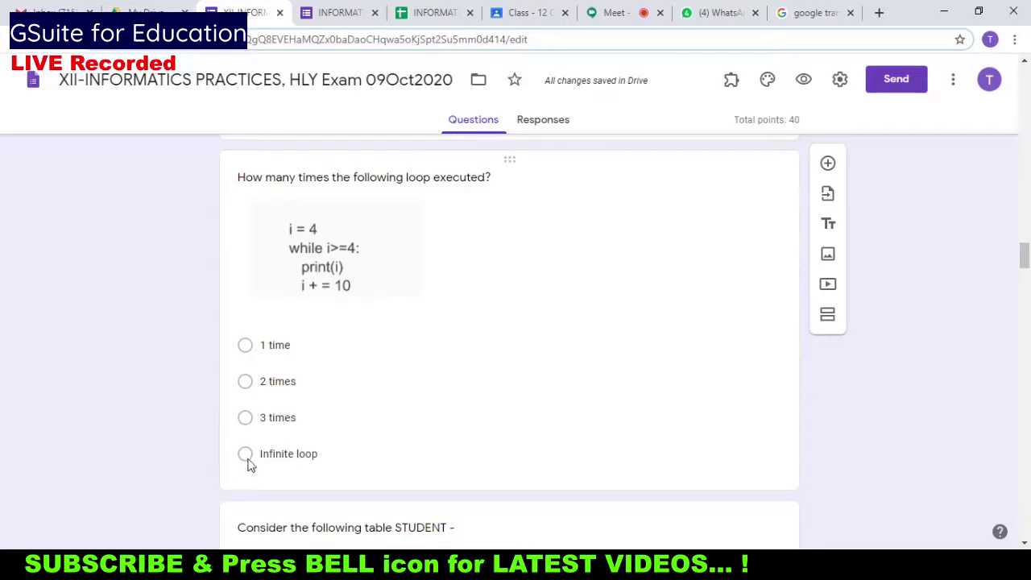
Step: Review the exam questions from the loop-count item through the Application-Based section to the for-loop rewriting question in Basic Python
{"action": "scroll", "coordinate": [441, 389], "scroll_direction": "down", "scroll_amount": 4}
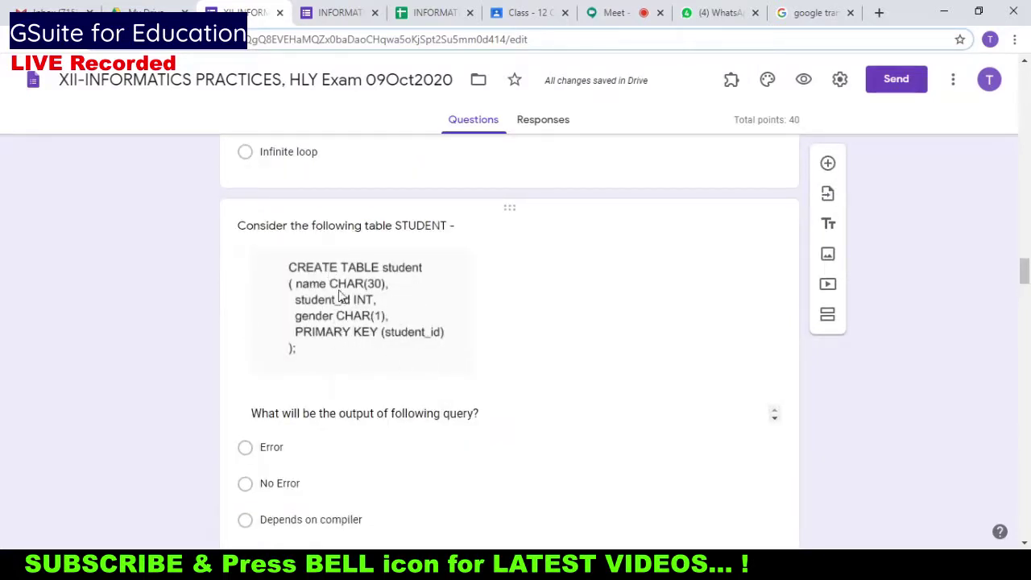
{"action": "scroll", "coordinate": [357, 314], "scroll_direction": "down", "scroll_amount": 3}
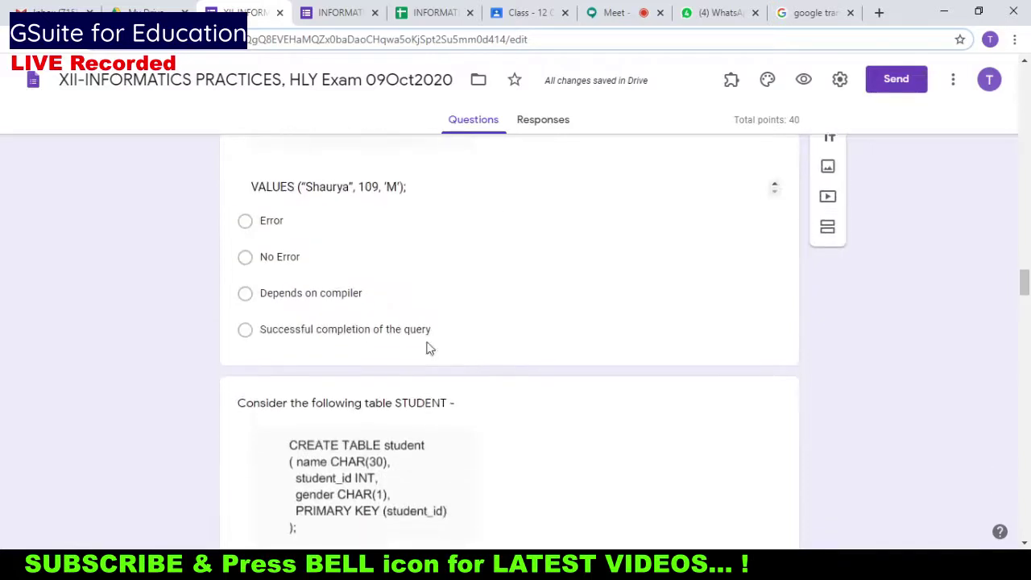
{"action": "scroll", "coordinate": [426, 345], "scroll_direction": "up", "scroll_amount": 1}
{"action": "scroll", "coordinate": [330, 270], "scroll_direction": "down", "scroll_amount": 1}
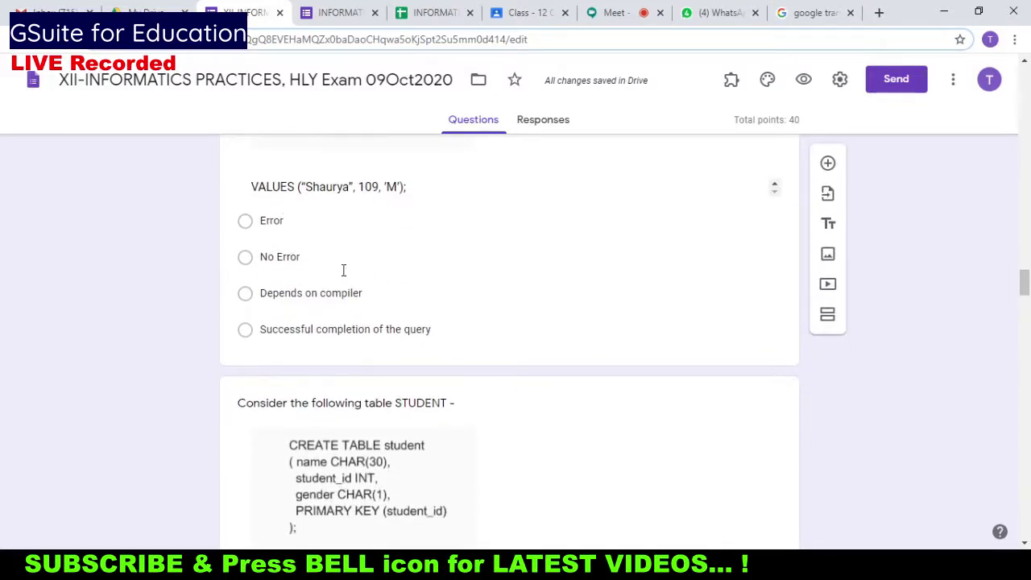
{"action": "scroll", "coordinate": [384, 371], "scroll_direction": "down", "scroll_amount": 6}
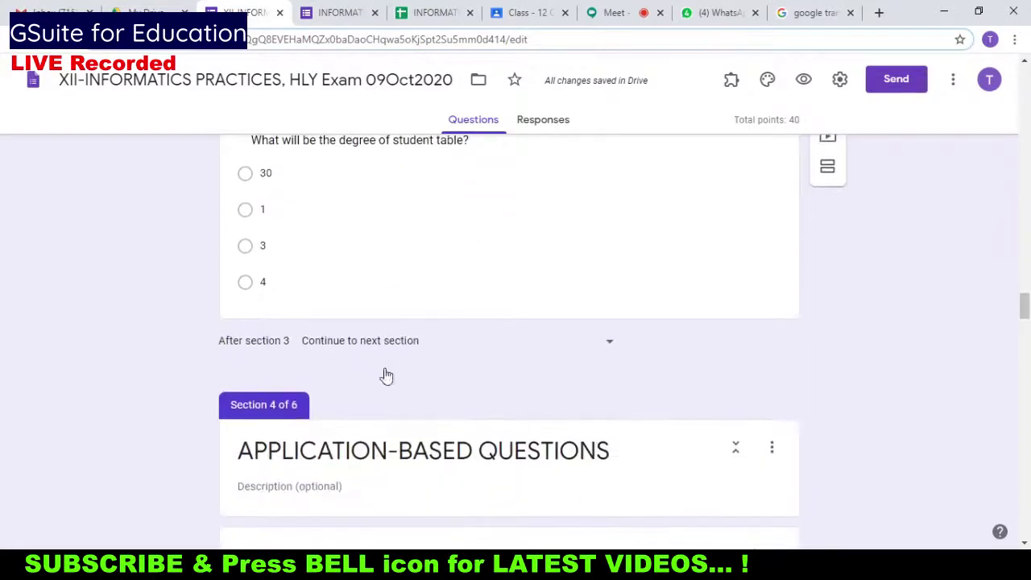
{"action": "scroll", "coordinate": [384, 370], "scroll_direction": "down", "scroll_amount": 4}
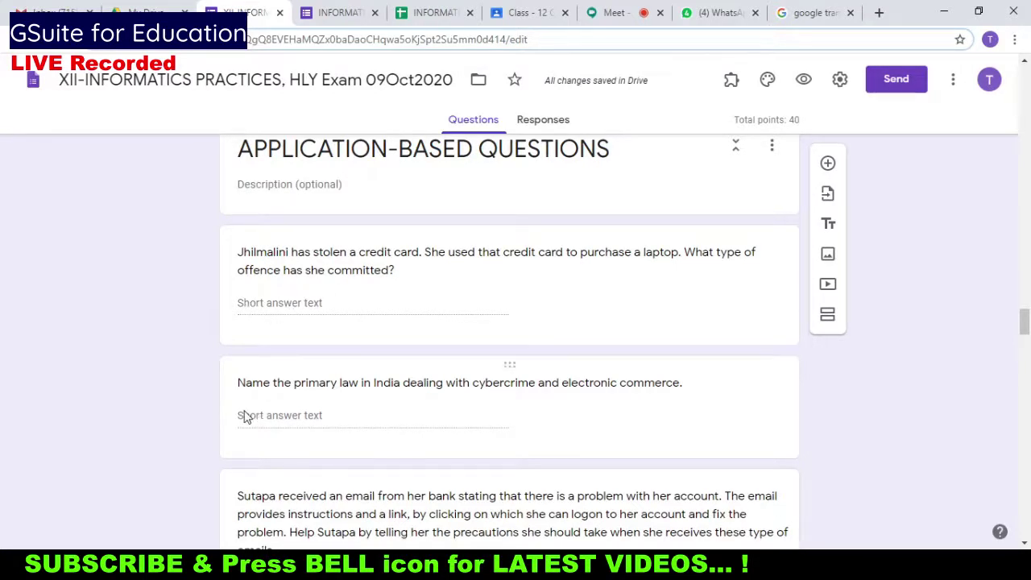
{"action": "scroll", "coordinate": [344, 411], "scroll_direction": "down", "scroll_amount": 15}
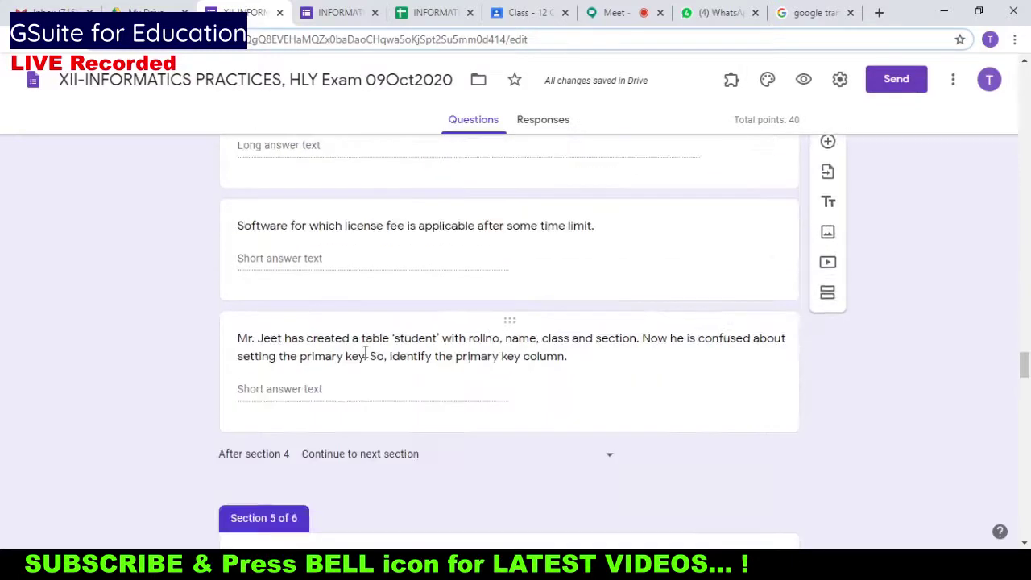
{"action": "scroll", "coordinate": [364, 350], "scroll_direction": "down", "scroll_amount": 1}
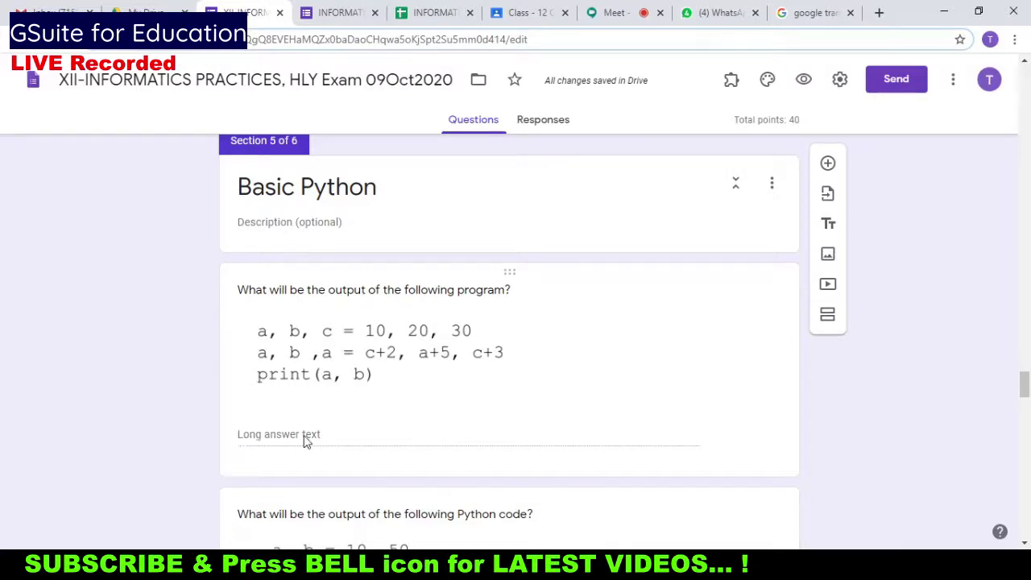
{"action": "scroll", "coordinate": [304, 441], "scroll_direction": "down", "scroll_amount": 4}
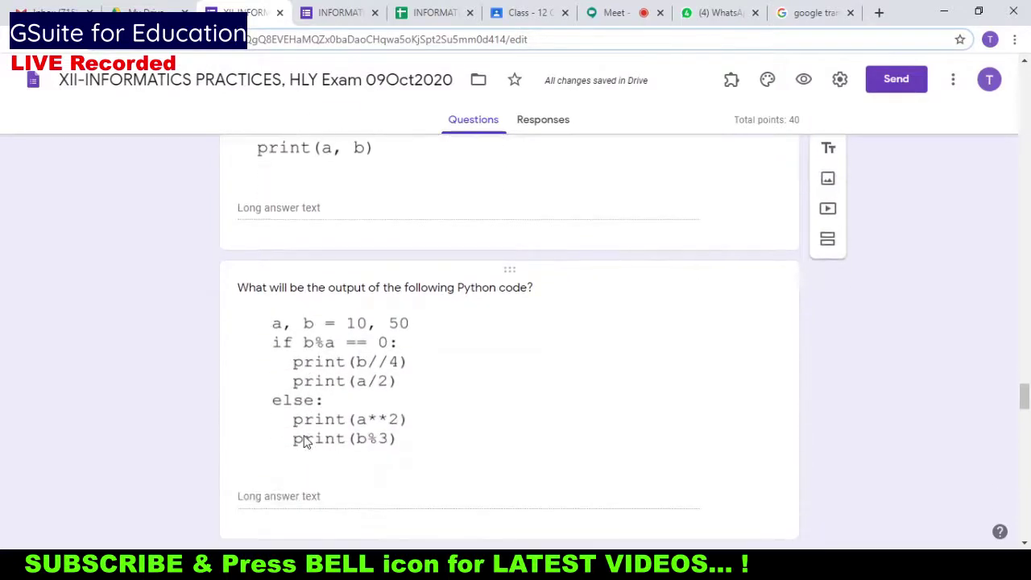
{"action": "scroll", "coordinate": [304, 441], "scroll_direction": "down", "scroll_amount": 3}
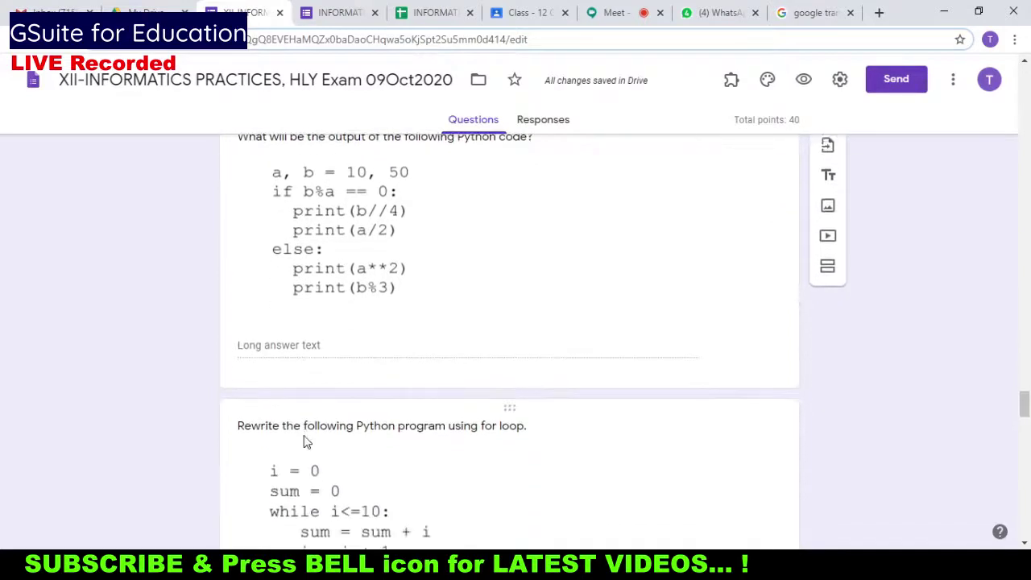
{"action": "scroll", "coordinate": [305, 441], "scroll_direction": "down", "scroll_amount": 1}
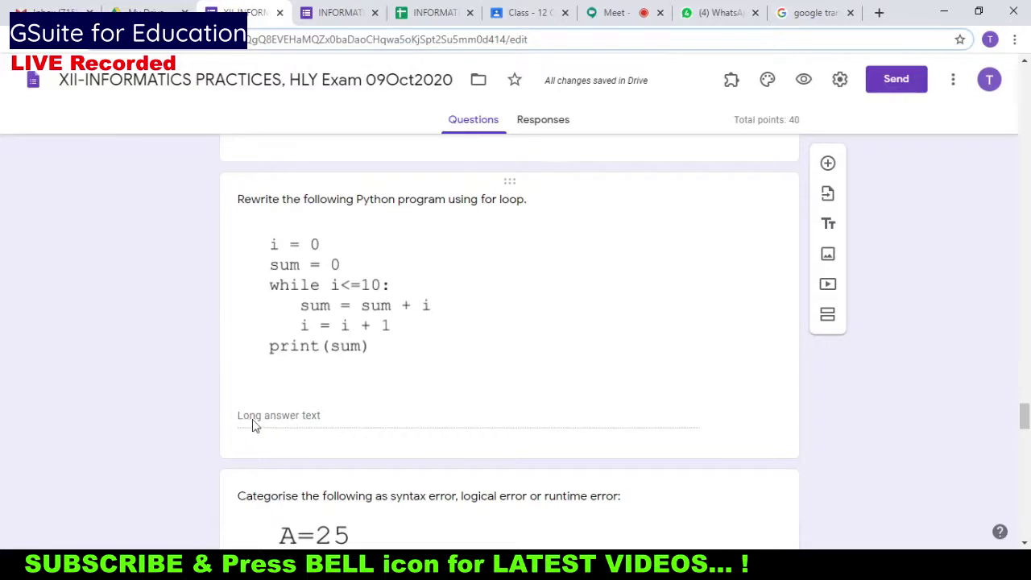
Step: Open the primary key question about the 'student' table to check its accepted correct answers
{"action": "scroll", "coordinate": [376, 362], "scroll_direction": "up", "scroll_amount": 10}
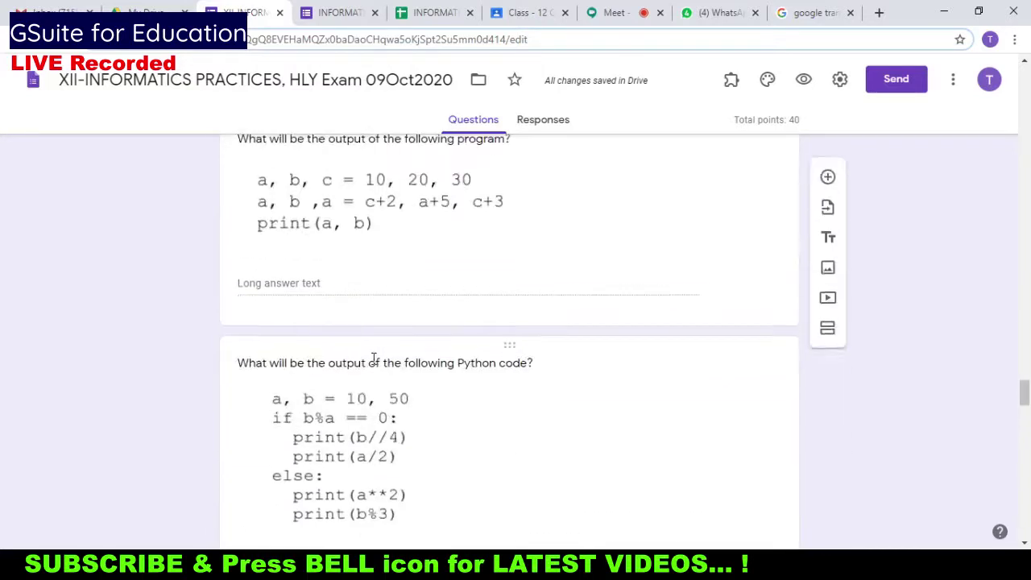
{"action": "scroll", "coordinate": [374, 357], "scroll_direction": "up", "scroll_amount": 6}
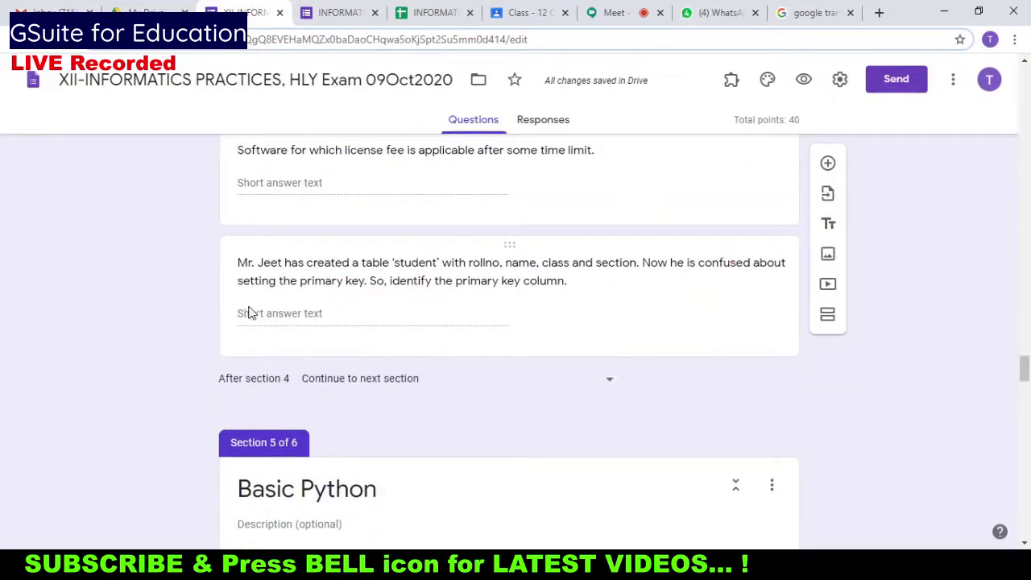
{"action": "left_click", "coordinate": [310, 313]}
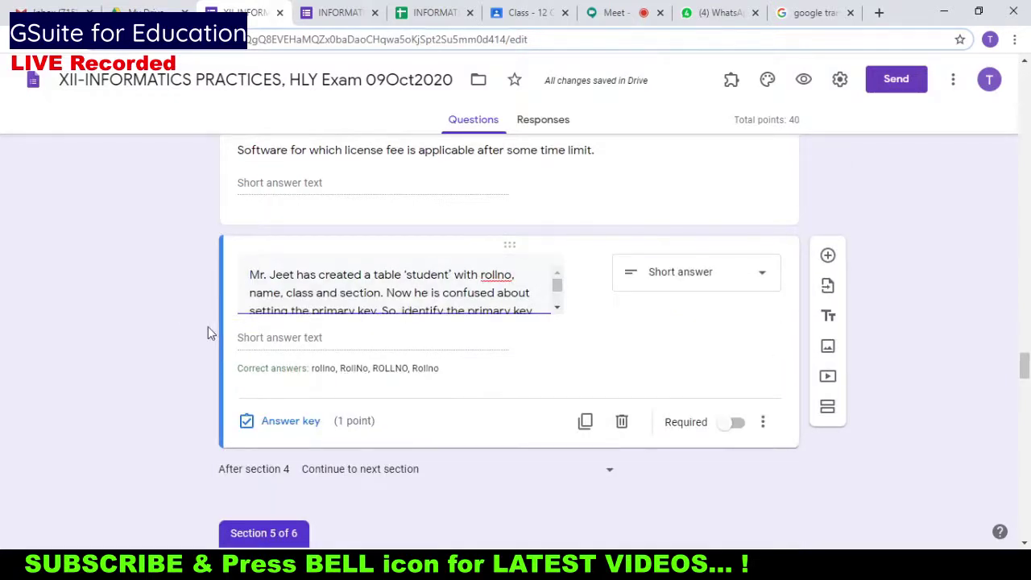
Step: Review the Basic Python section's questions, from the program output item to the numbered-line error-finding question
{"action": "scroll", "coordinate": [202, 344], "scroll_direction": "down", "scroll_amount": 3}
{"action": "scroll", "coordinate": [202, 344], "scroll_direction": "down", "scroll_amount": 4}
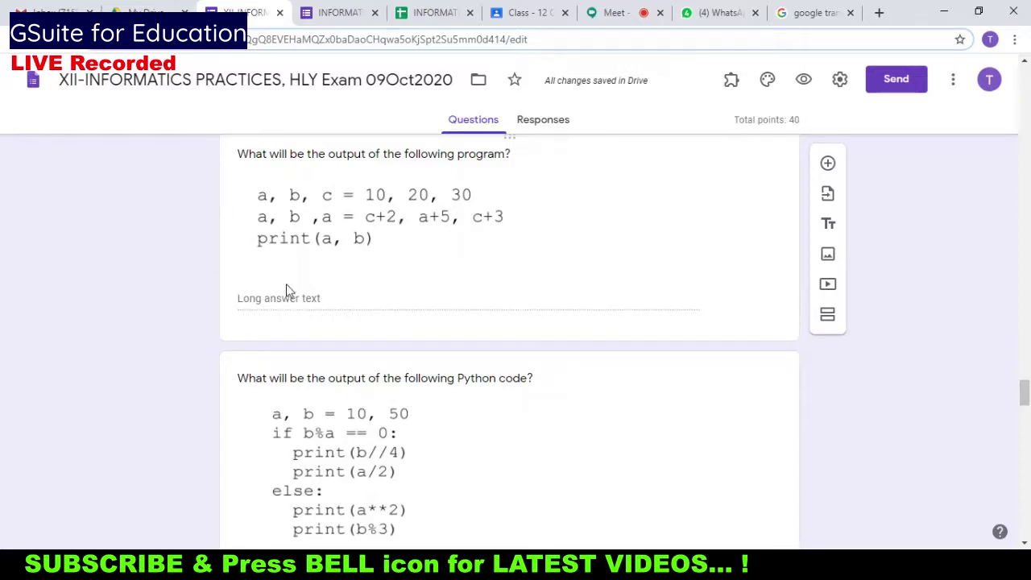
{"action": "scroll", "coordinate": [286, 290], "scroll_direction": "down", "scroll_amount": 8}
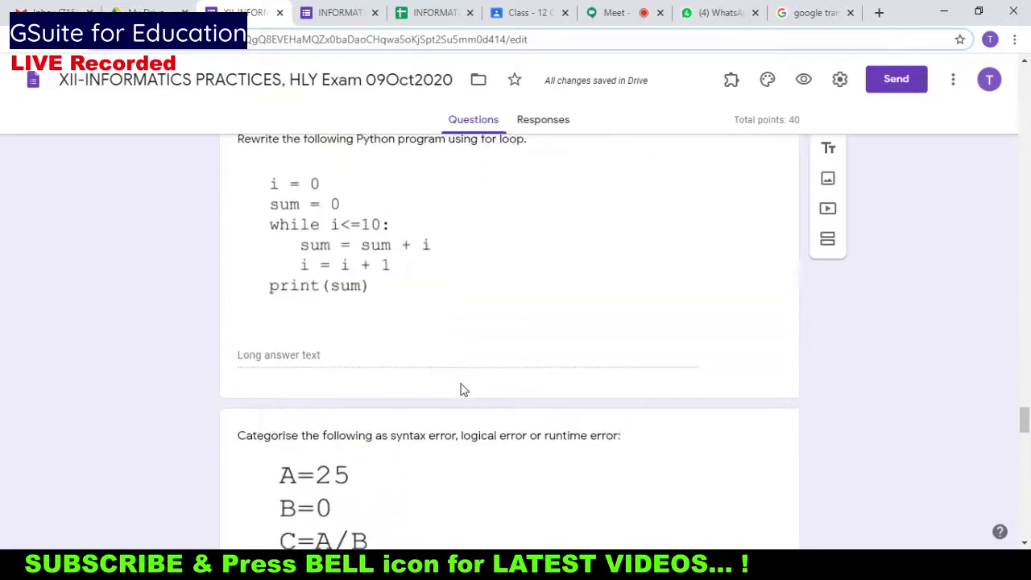
{"action": "scroll", "coordinate": [398, 368], "scroll_direction": "down", "scroll_amount": 3}
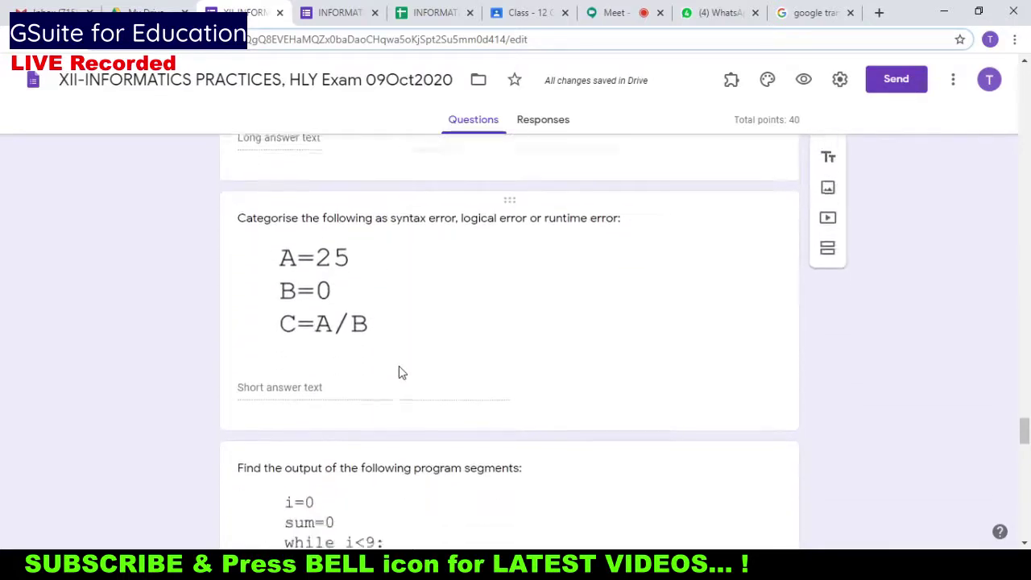
{"action": "scroll", "coordinate": [430, 382], "scroll_direction": "down", "scroll_amount": 10}
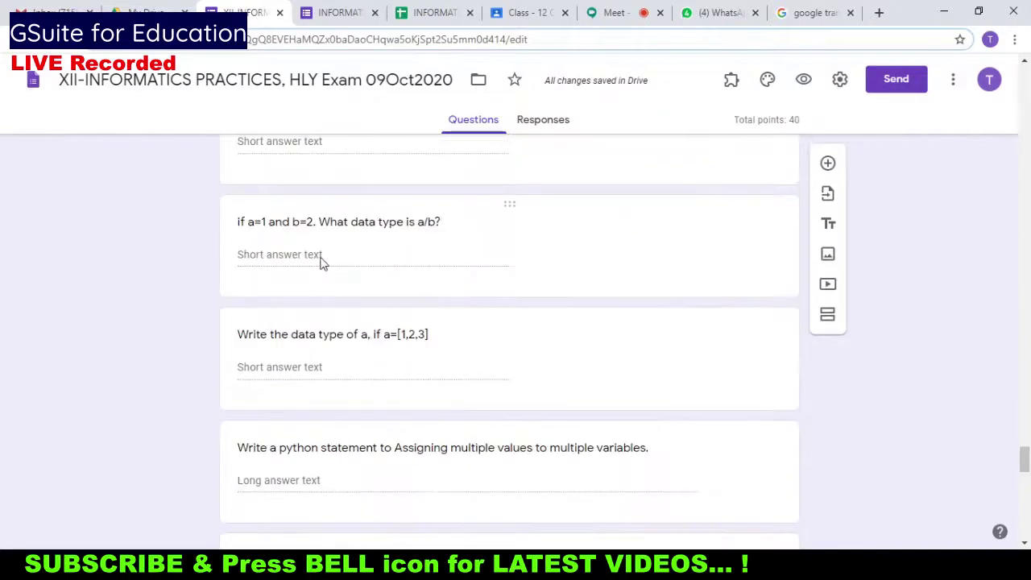
{"action": "scroll", "coordinate": [403, 311], "scroll_direction": "down", "scroll_amount": 3}
{"action": "scroll", "coordinate": [404, 313], "scroll_direction": "down", "scroll_amount": 5}
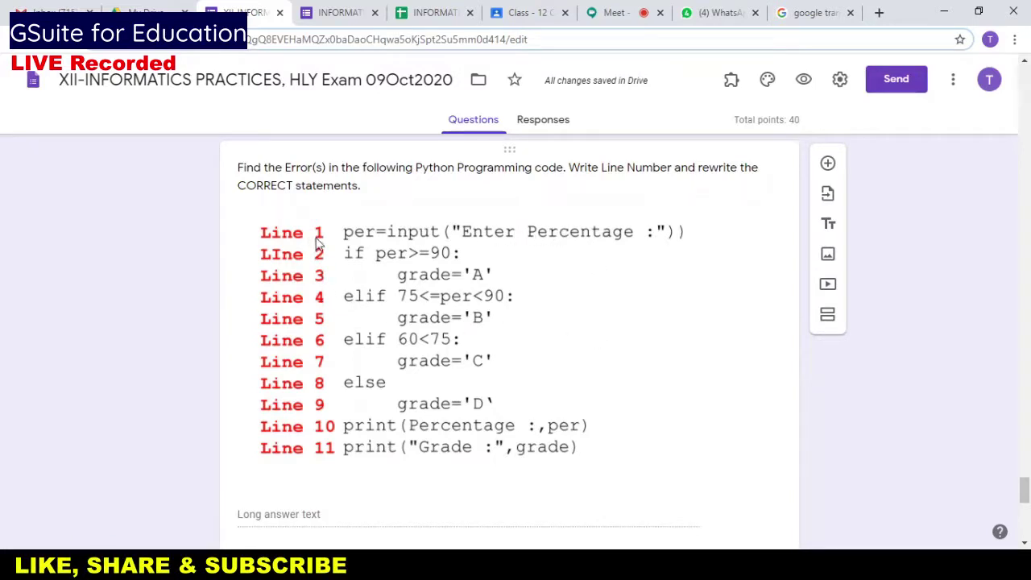
{"action": "scroll", "coordinate": [401, 424], "scroll_direction": "down", "scroll_amount": 1}
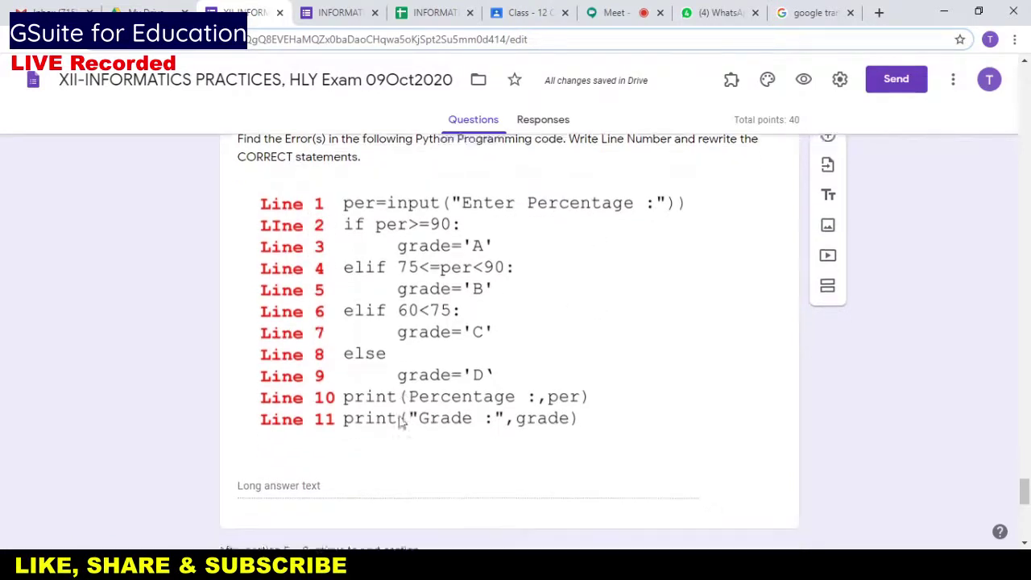
{"action": "scroll", "coordinate": [449, 240], "scroll_direction": "up", "scroll_amount": 1}
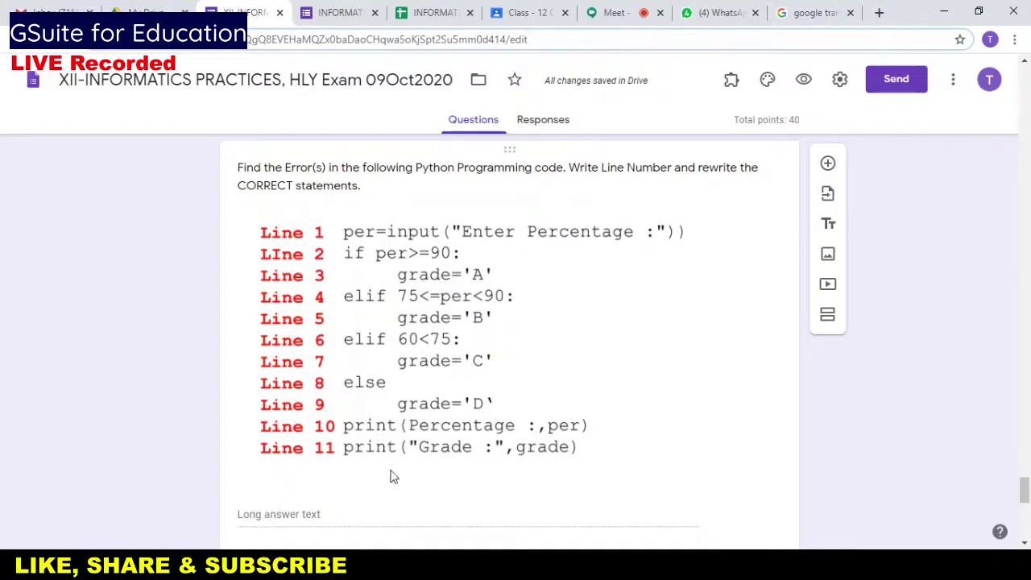
{"action": "scroll", "coordinate": [507, 432], "scroll_direction": "down", "scroll_amount": 1}
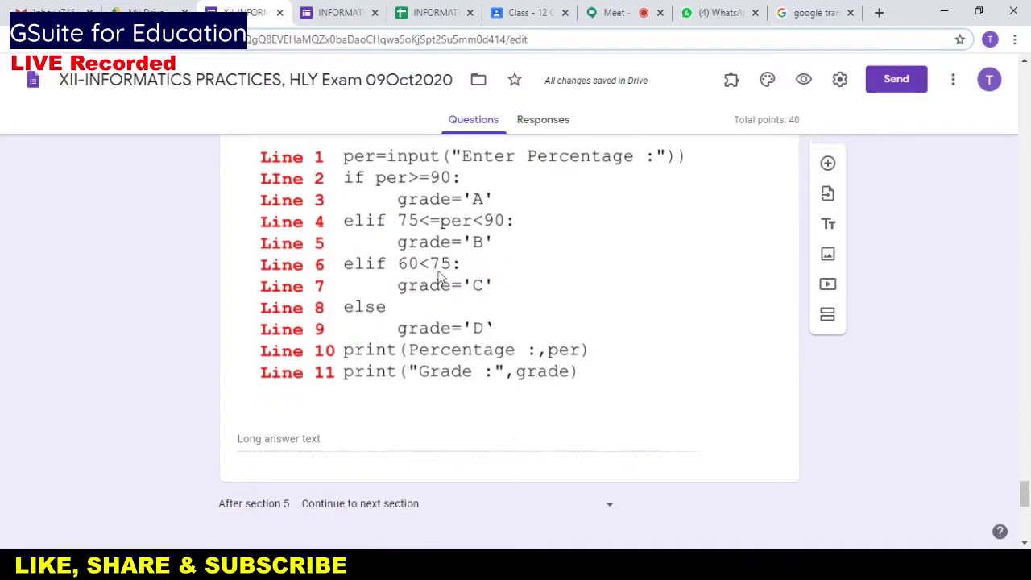
{"action": "scroll", "coordinate": [467, 292], "scroll_direction": "up", "scroll_amount": 1}
{"action": "scroll", "coordinate": [465, 292], "scroll_direction": "up", "scroll_amount": 1}
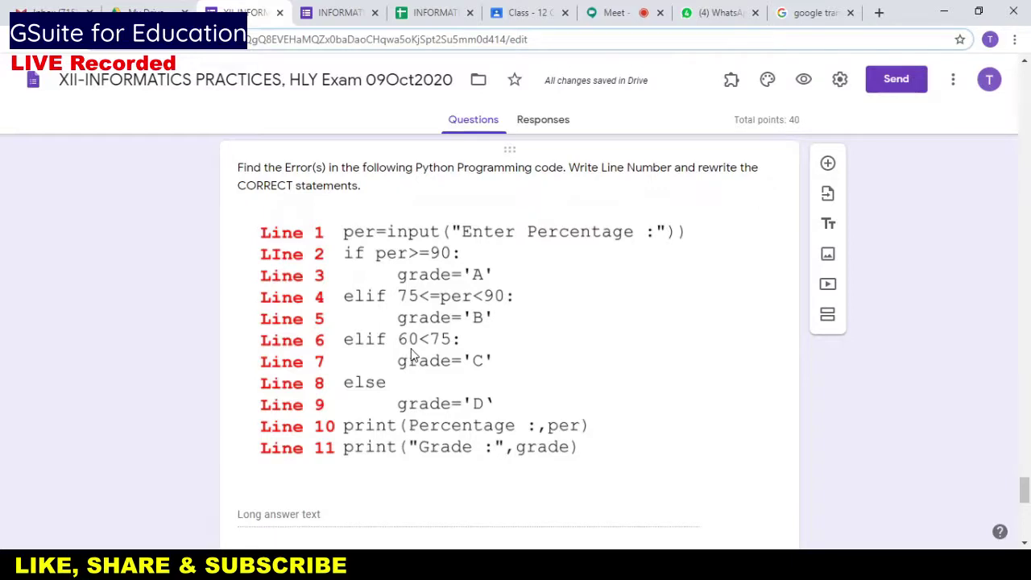
Step: Read all the sub-parts of the Store table SQL question in the Database Concepts and MySQL section
{"action": "scroll", "coordinate": [414, 354], "scroll_direction": "down", "scroll_amount": 5}
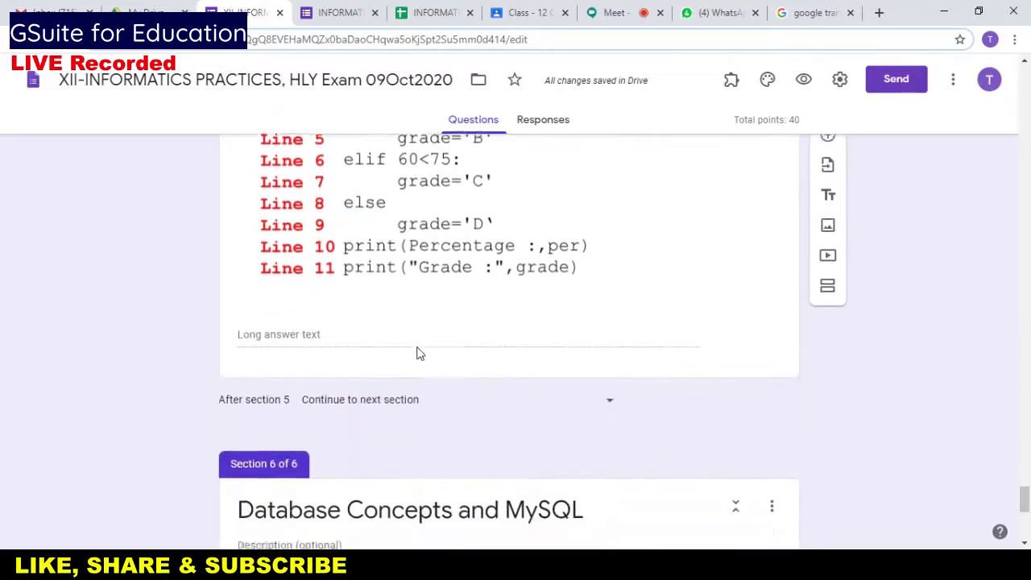
{"action": "scroll", "coordinate": [417, 355], "scroll_direction": "down", "scroll_amount": 2}
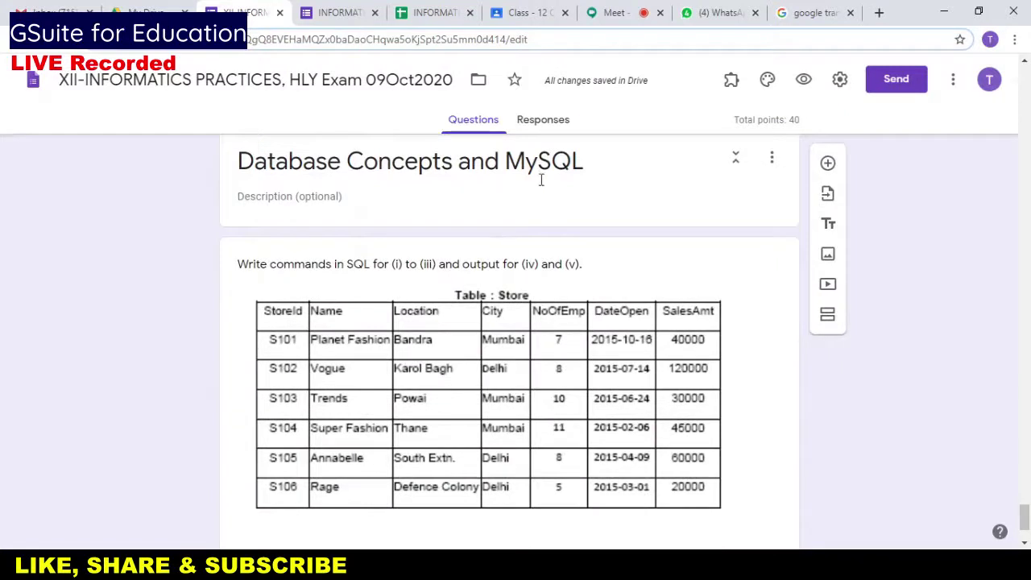
{"action": "scroll", "coordinate": [504, 346], "scroll_direction": "down", "scroll_amount": 2}
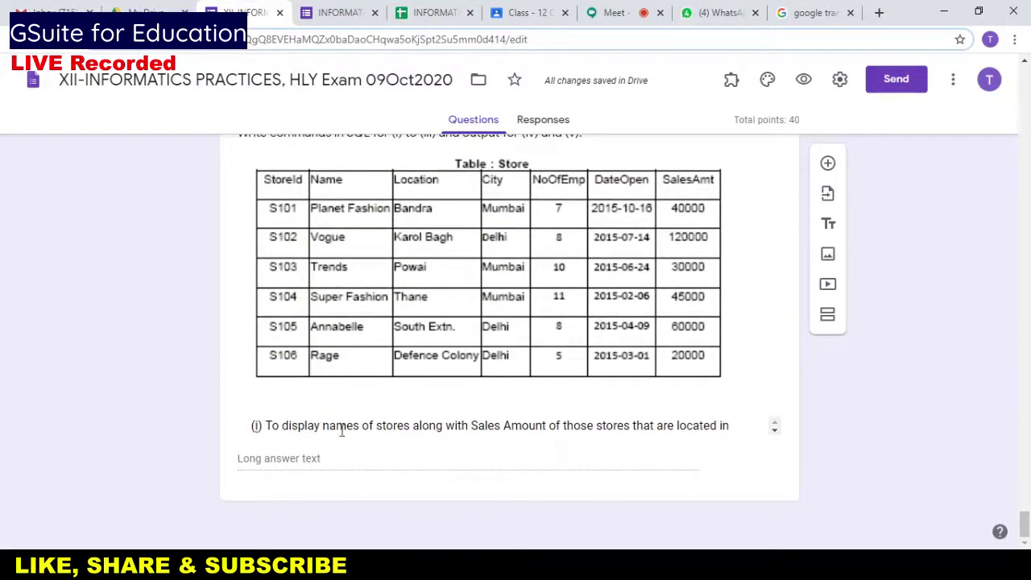
{"action": "left_click", "coordinate": [774, 431]}
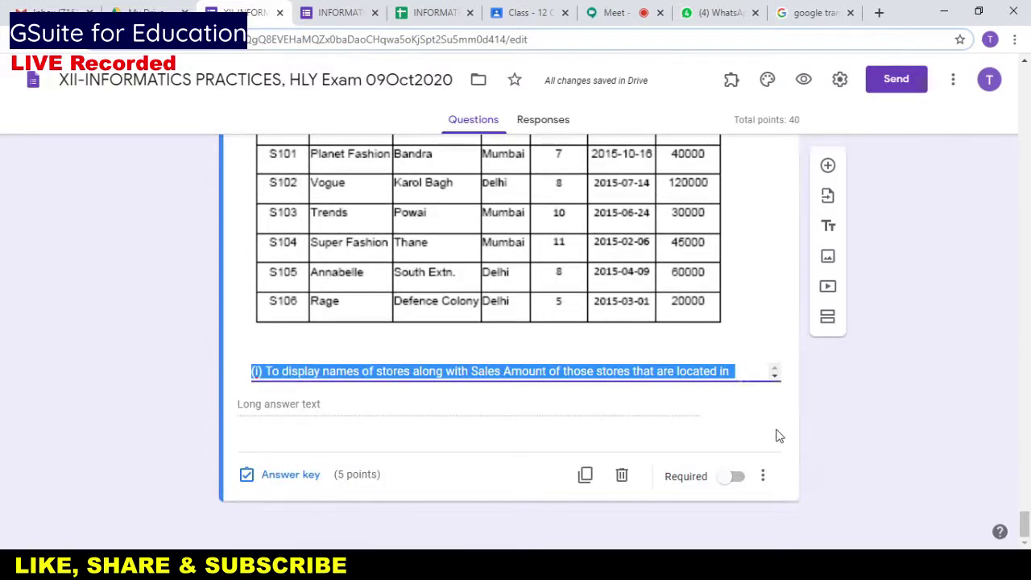
{"action": "left_click", "coordinate": [775, 379]}
{"action": "left_click", "coordinate": [777, 378]}
{"action": "left_click", "coordinate": [776, 378]}
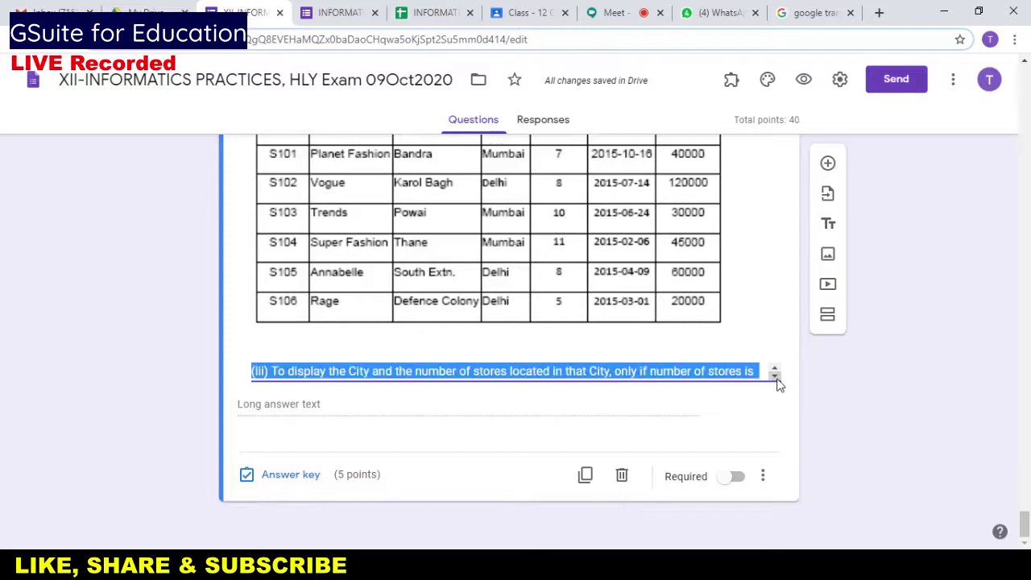
{"action": "left_click", "coordinate": [776, 379]}
{"action": "left_click", "coordinate": [776, 379]}
{"action": "left_click", "coordinate": [775, 376]}
{"action": "left_click", "coordinate": [774, 376]}
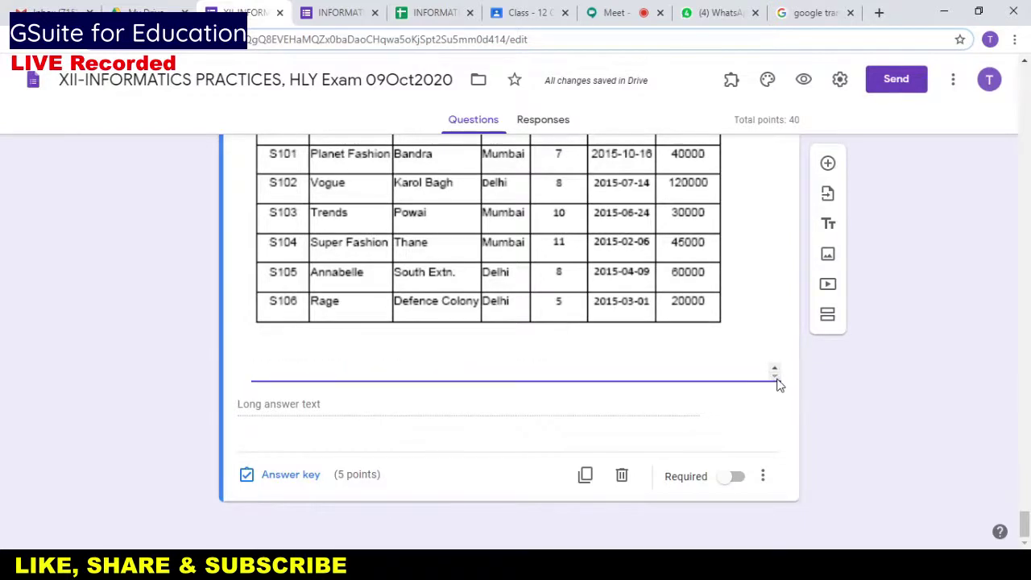
{"action": "left_click", "coordinate": [364, 526]}
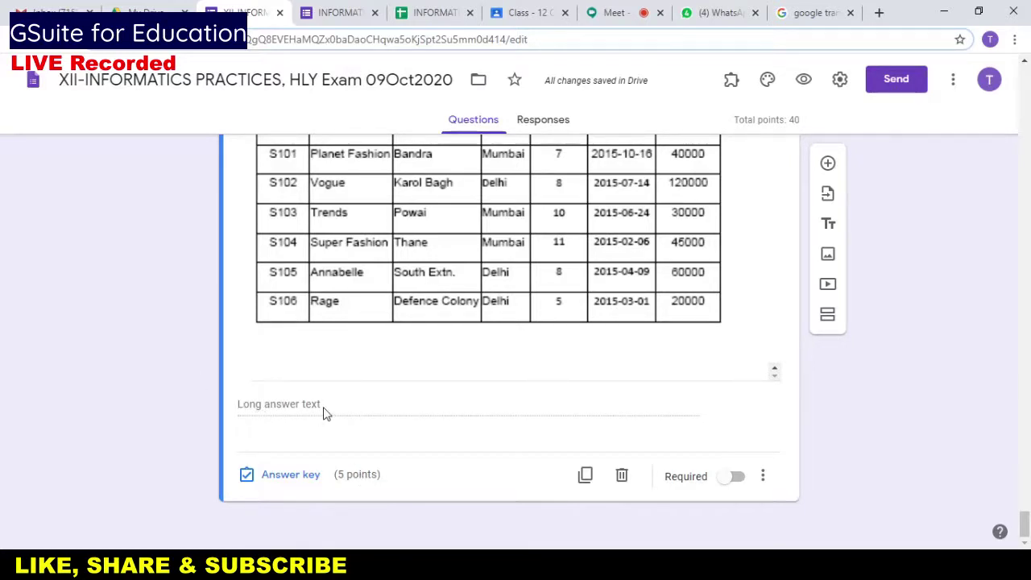
{"action": "scroll", "coordinate": [322, 413], "scroll_direction": "up", "scroll_amount": 8}
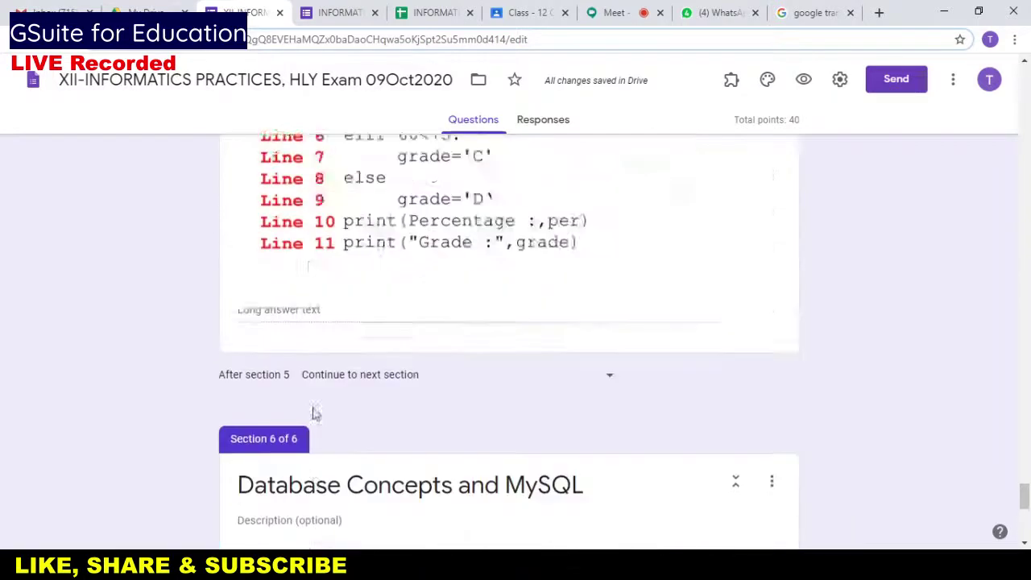
{"action": "scroll", "coordinate": [315, 414], "scroll_direction": "up", "scroll_amount": 15}
{"action": "scroll", "coordinate": [310, 413], "scroll_direction": "down", "scroll_amount": 10}
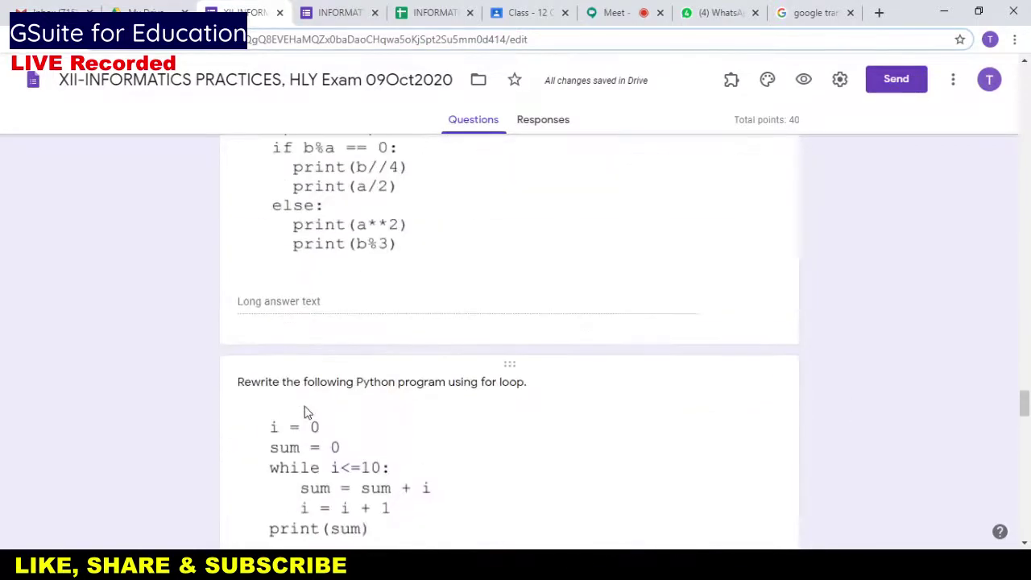
{"action": "scroll", "coordinate": [305, 411], "scroll_direction": "up", "scroll_amount": 20}
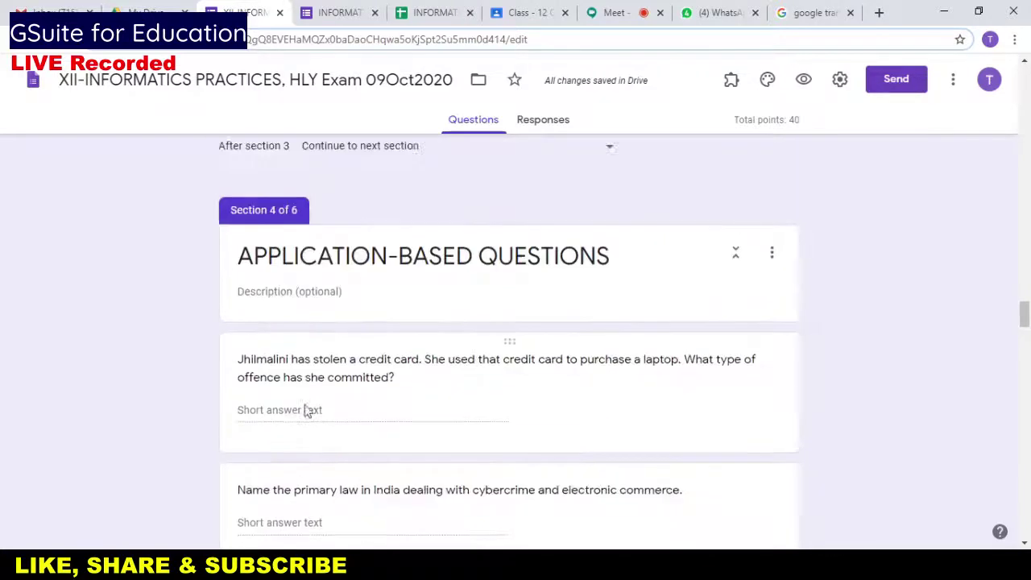
{"action": "scroll", "coordinate": [304, 407], "scroll_direction": "down", "scroll_amount": 20}
{"action": "scroll", "coordinate": [492, 215], "scroll_direction": "up", "scroll_amount": 2}
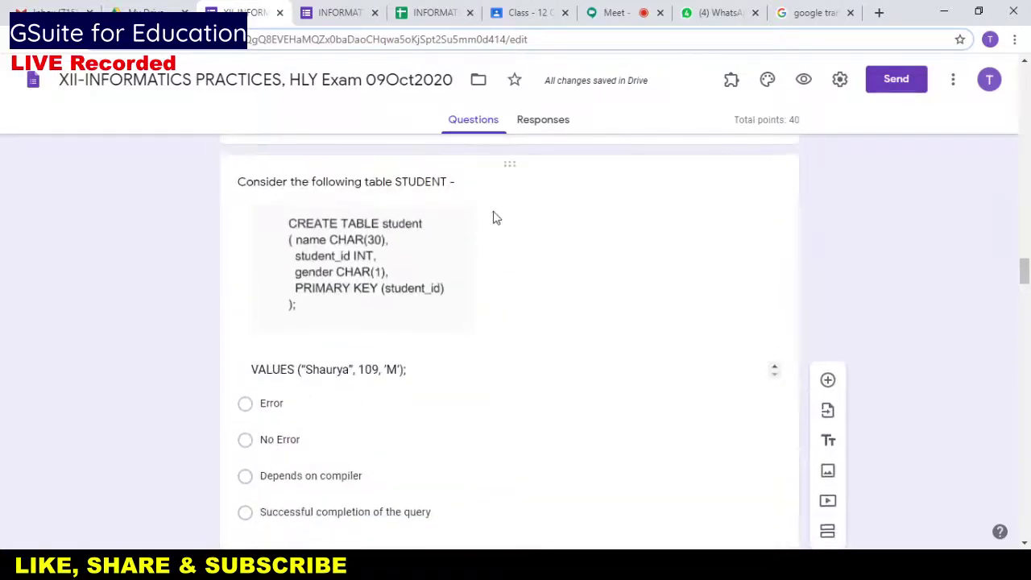
Step: Go to the form's responses and view them in the linked Google Sheets spreadsheet
{"action": "left_click", "coordinate": [561, 128]}
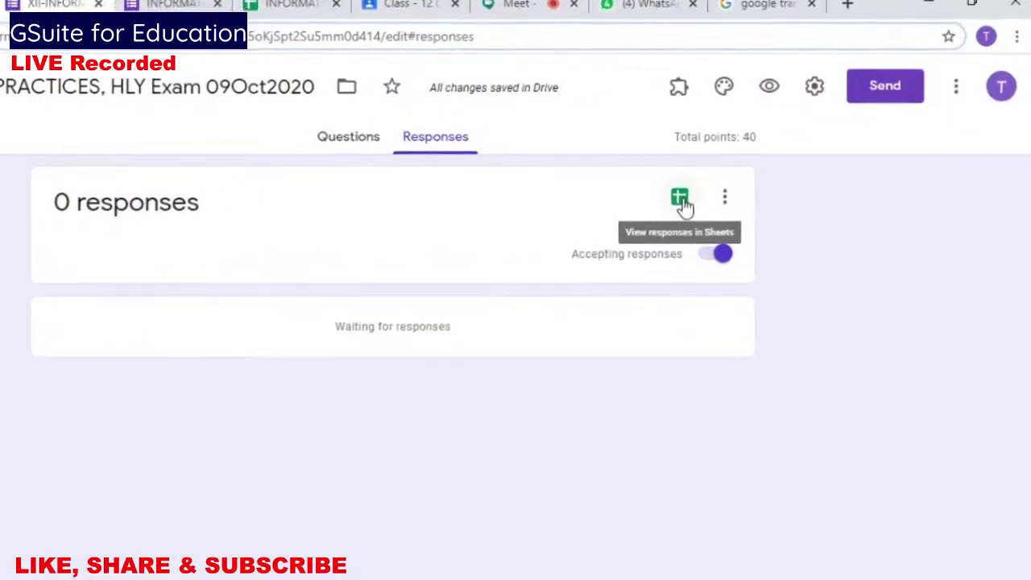
{"action": "left_click", "coordinate": [680, 200]}
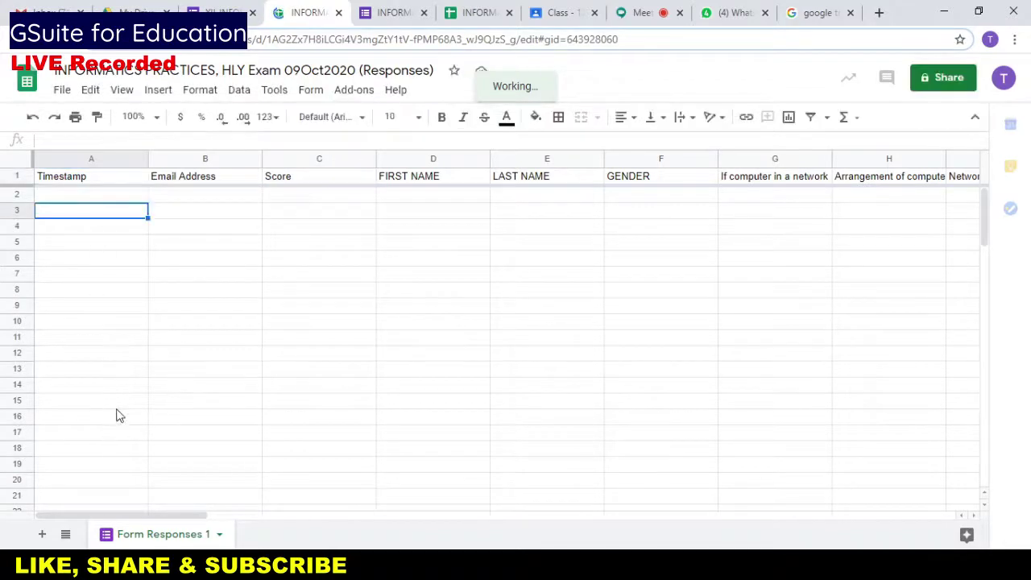
{"action": "left_click", "coordinate": [314, 195]}
{"action": "key", "text": "Down"}
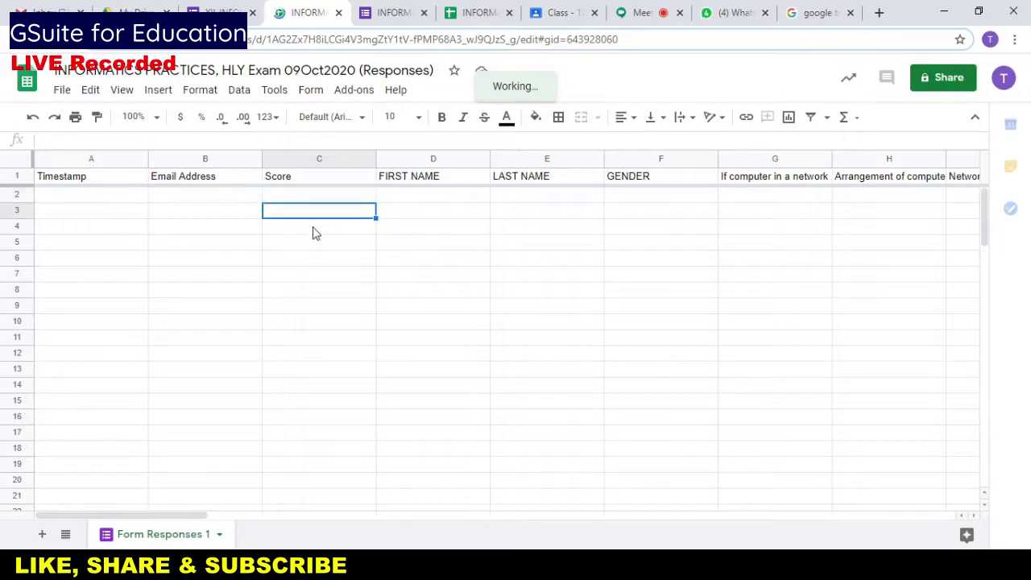
{"action": "key", "text": "Down"}
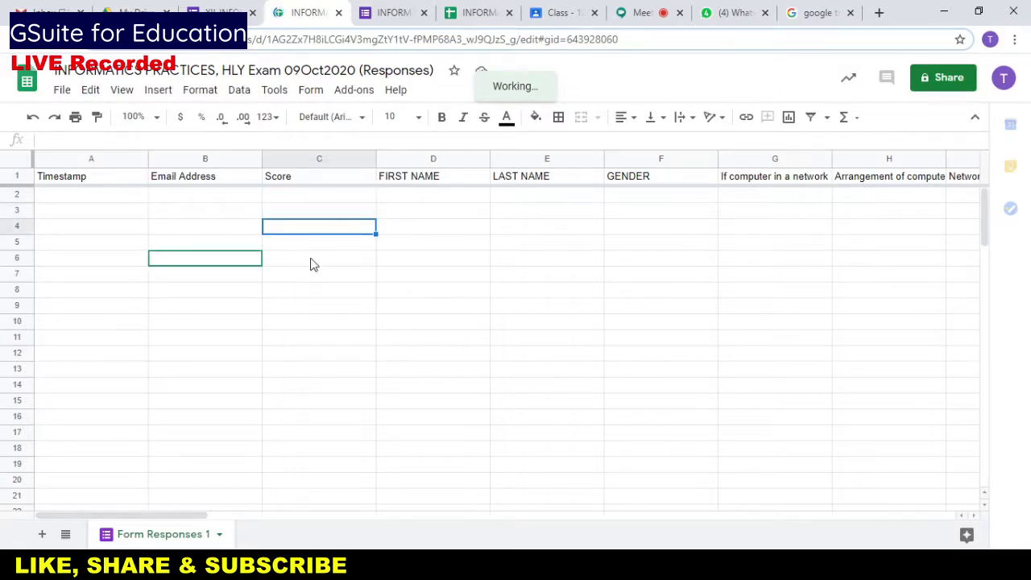
{"action": "key", "text": "Down"}
{"action": "key", "text": "Down"}
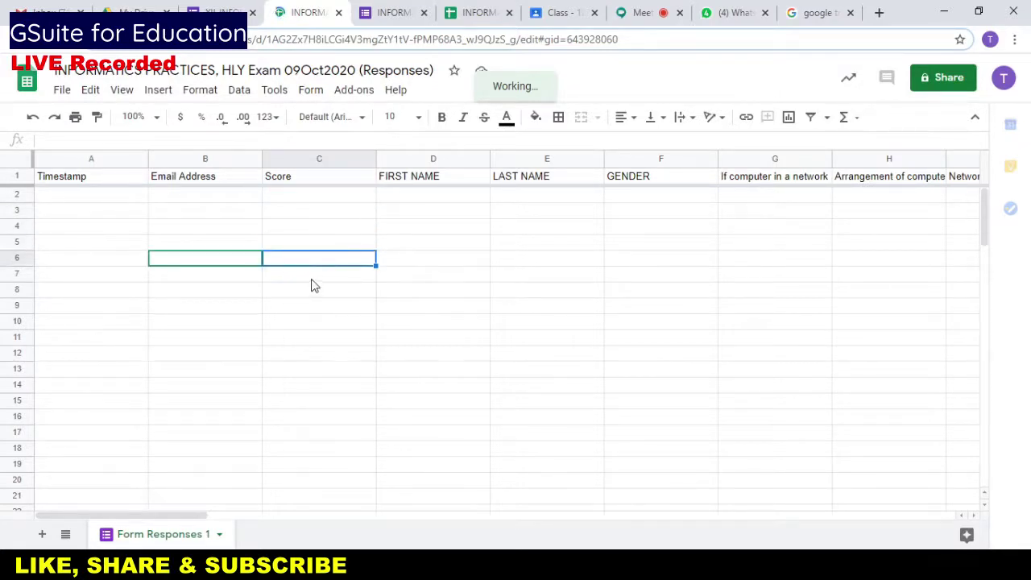
{"action": "key", "text": "Down"}
{"action": "left_click_drag", "start_coordinate": [288, 194], "coordinate": [407, 227]}
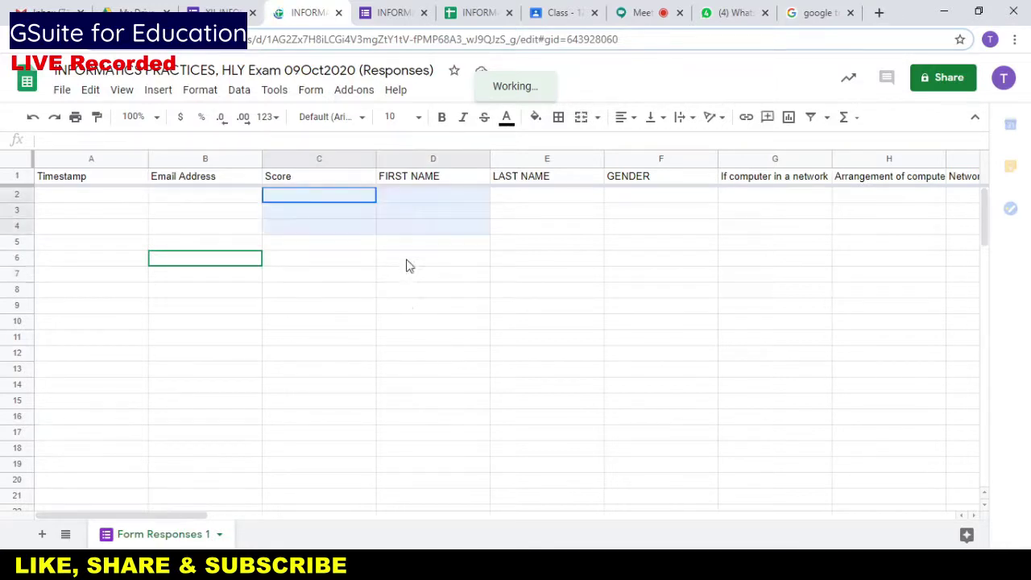
{"action": "left_click_drag", "start_coordinate": [406, 265], "coordinate": [394, 410]}
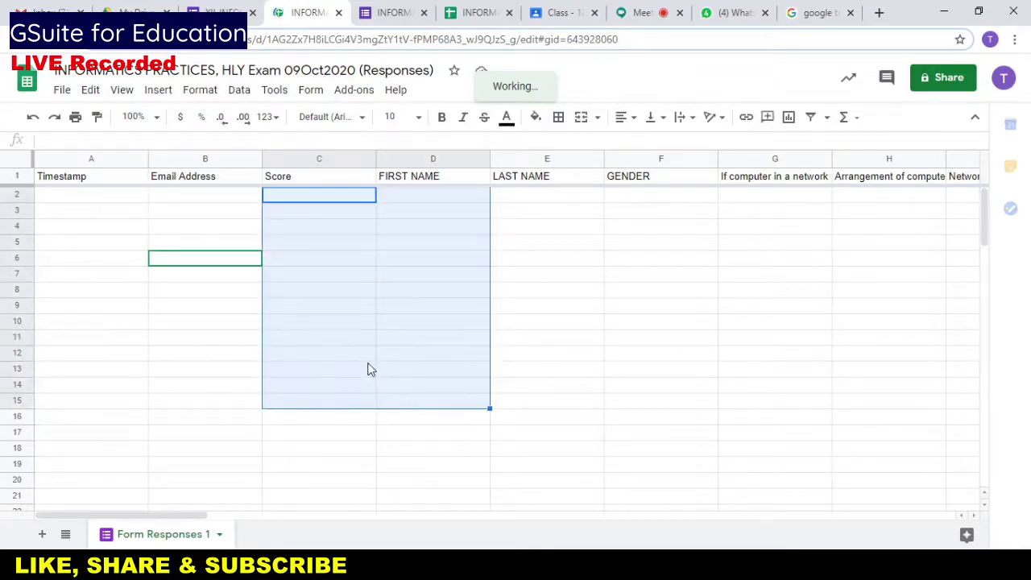
{"action": "left_click", "coordinate": [417, 274]}
Step: Switch to the Class - 12 stream in Google Classroom and read the Informatics Practices half yearly examination announcement with its form link
{"action": "left_click", "coordinate": [559, 12]}
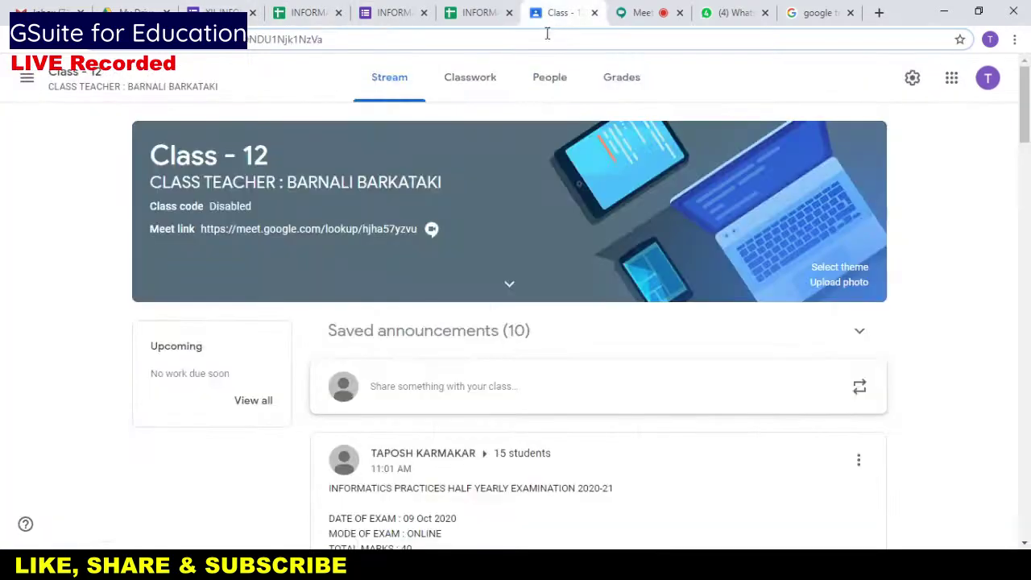
{"action": "scroll", "coordinate": [556, 394], "scroll_direction": "down", "scroll_amount": 2}
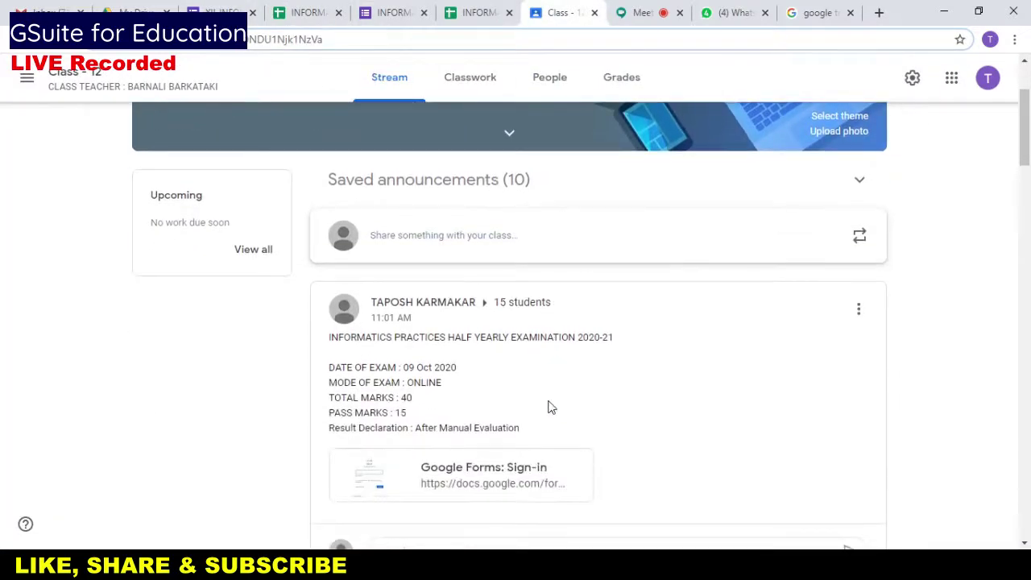
{"action": "scroll", "coordinate": [548, 406], "scroll_direction": "down", "scroll_amount": 1}
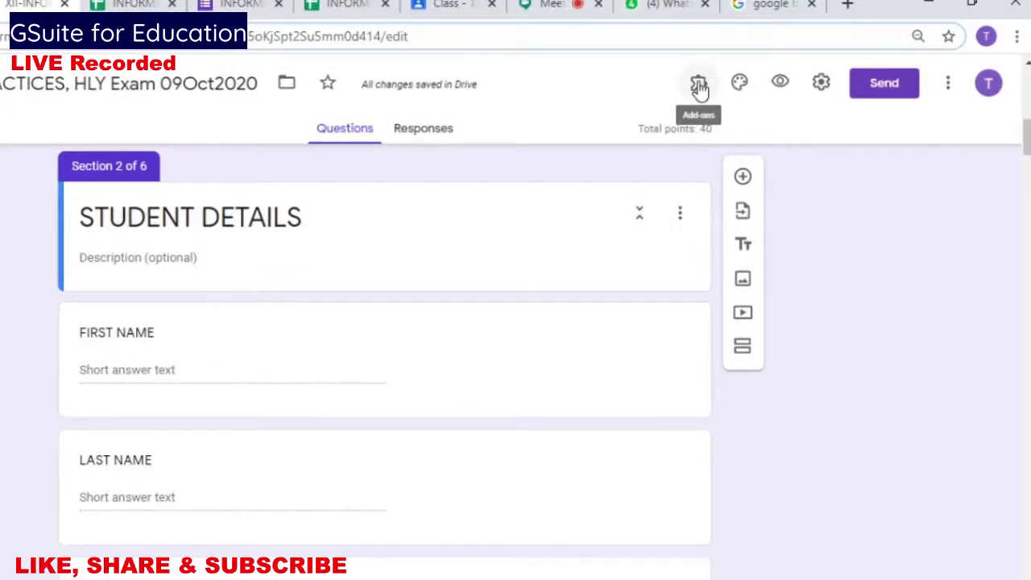
Step: Return to the exam form in Google Forms and check its installed add-ons without opening one
{"action": "left_click", "coordinate": [699, 87]}
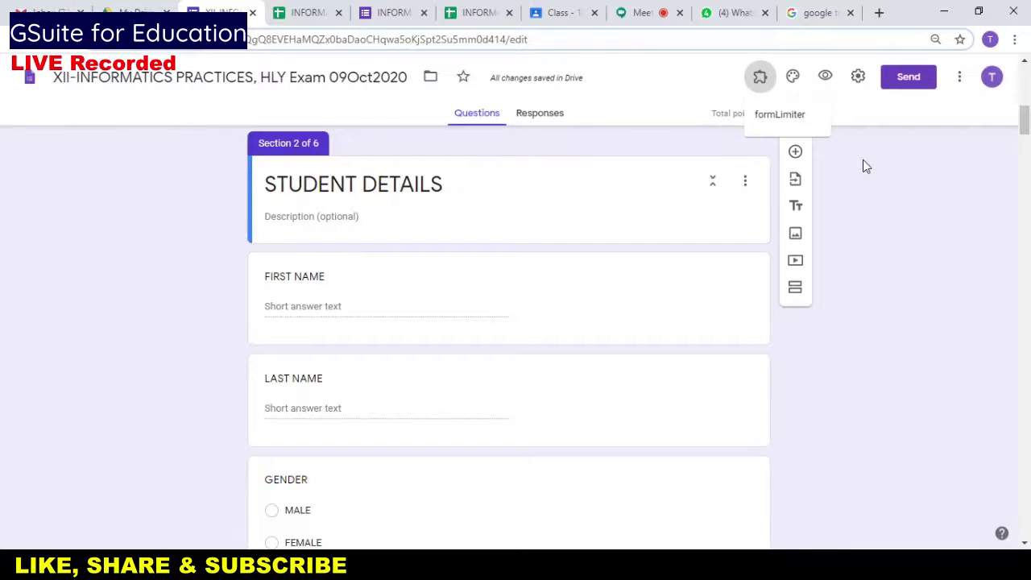
{"action": "left_click", "coordinate": [863, 159]}
Step: Switch to the Google Meet call and set the Tiled layout to display a maximum of 30 tiles
{"action": "left_click", "coordinate": [641, 12]}
{"action": "left_click", "coordinate": [829, 121]}
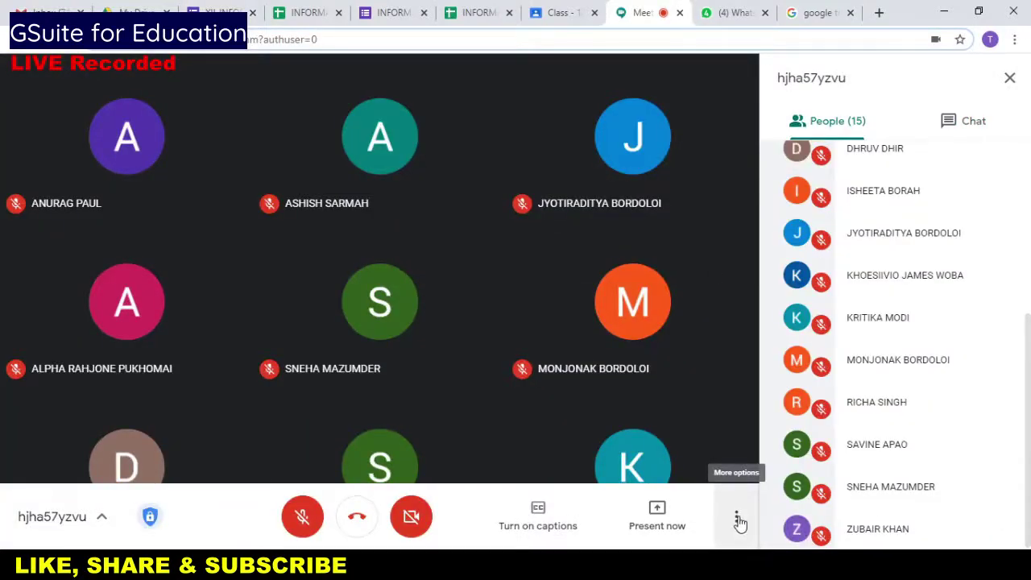
{"action": "left_click", "coordinate": [738, 522]}
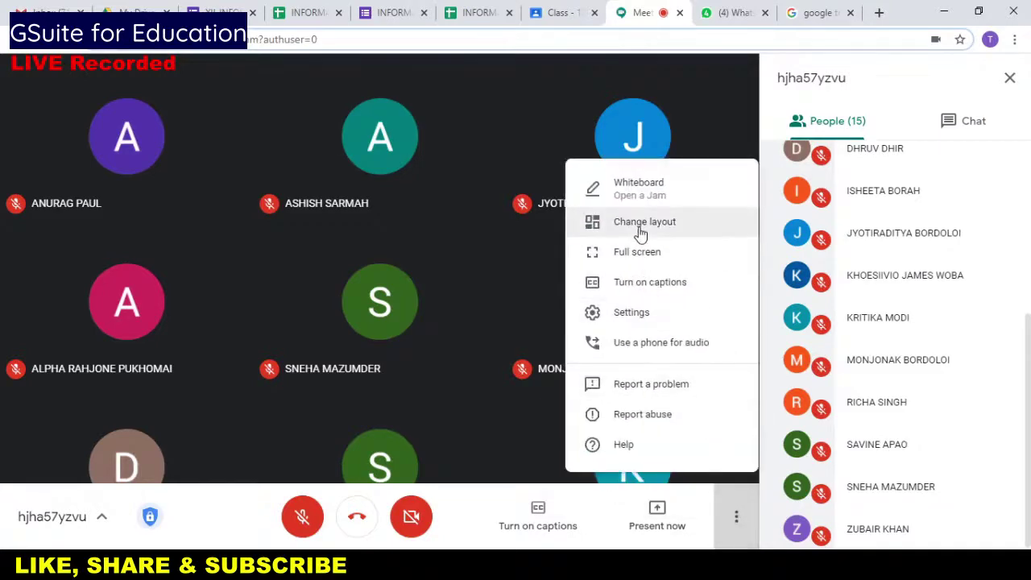
{"action": "left_click", "coordinate": [640, 231]}
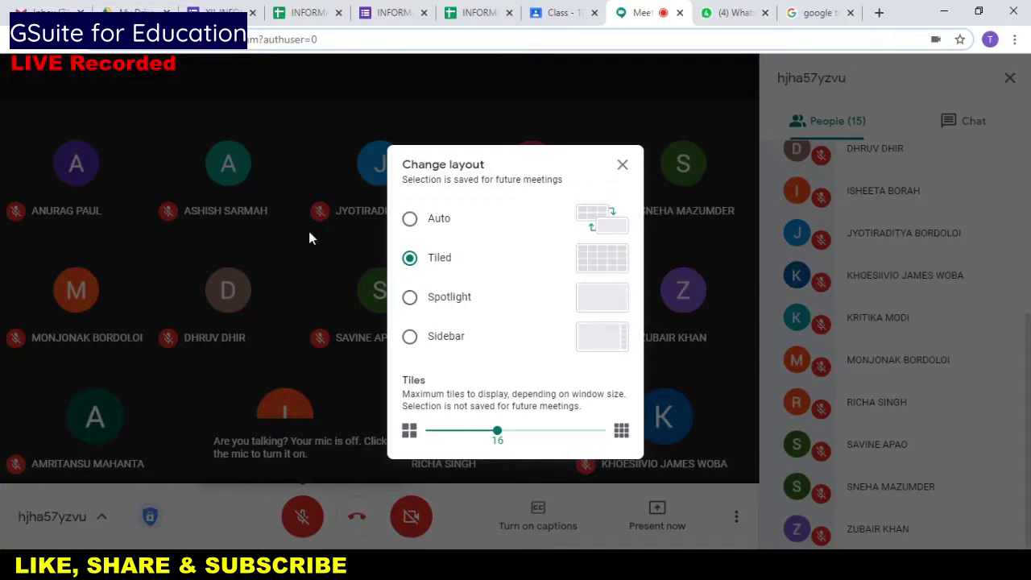
{"action": "left_click", "coordinate": [528, 439]}
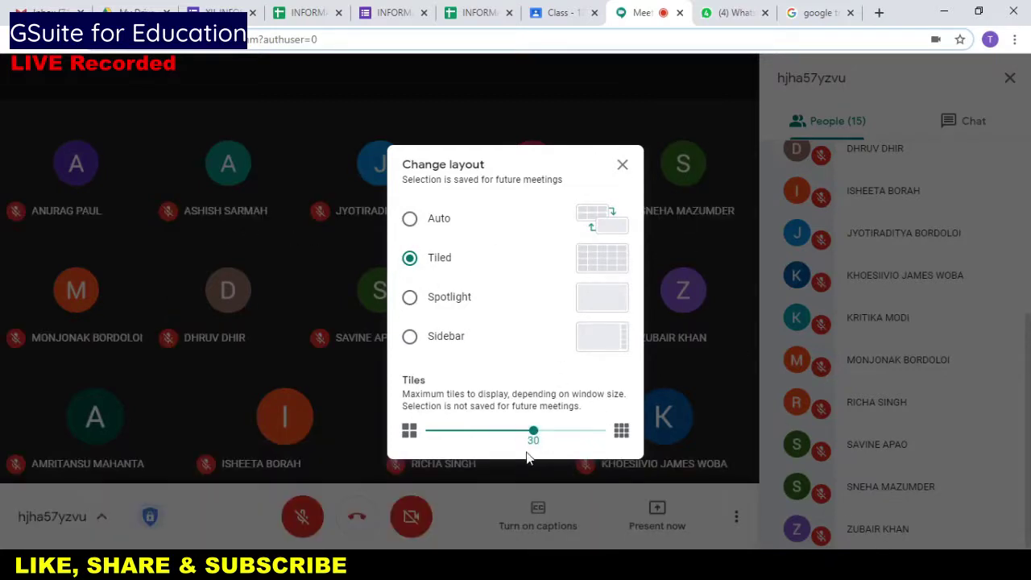
{"action": "left_click", "coordinate": [621, 167]}
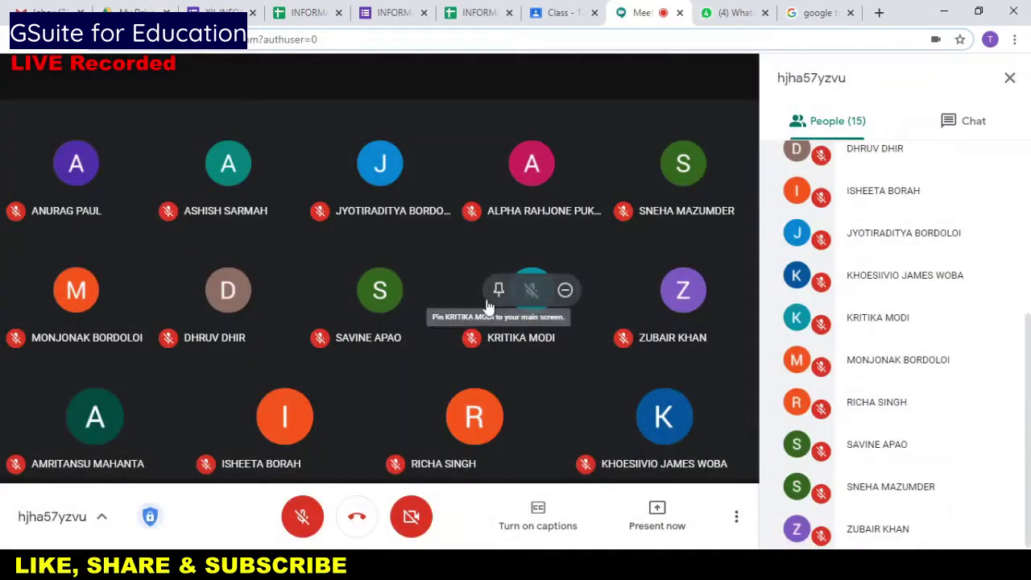